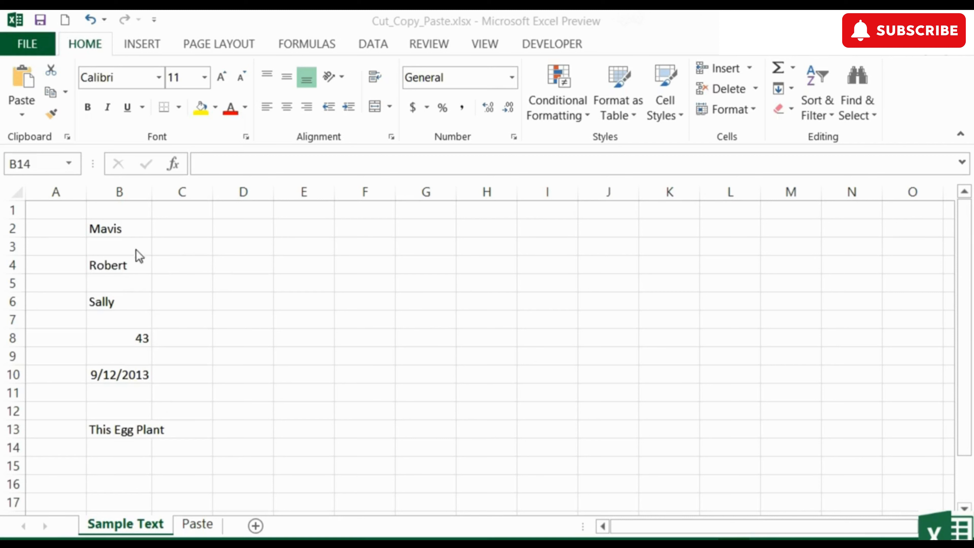
pyautogui.click(126, 230)
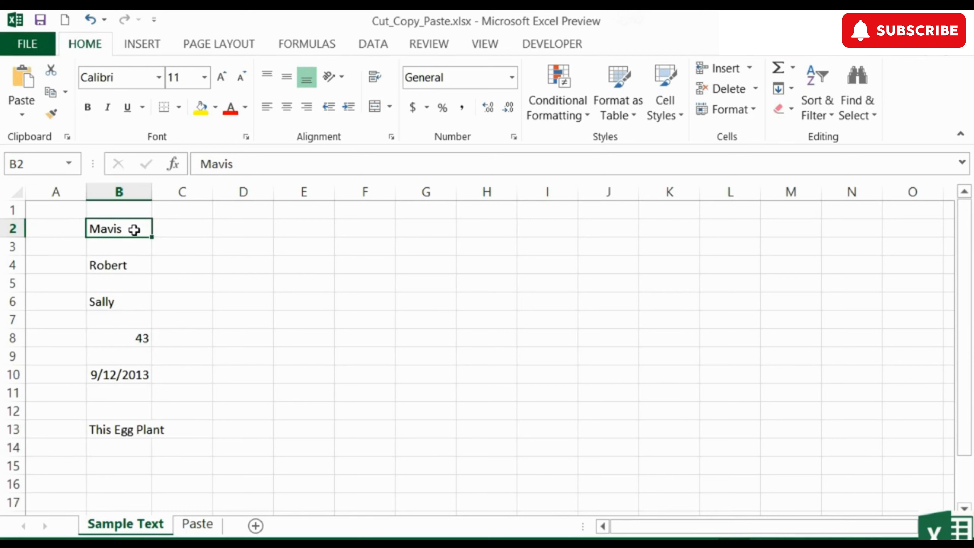
pyautogui.click(54, 96)
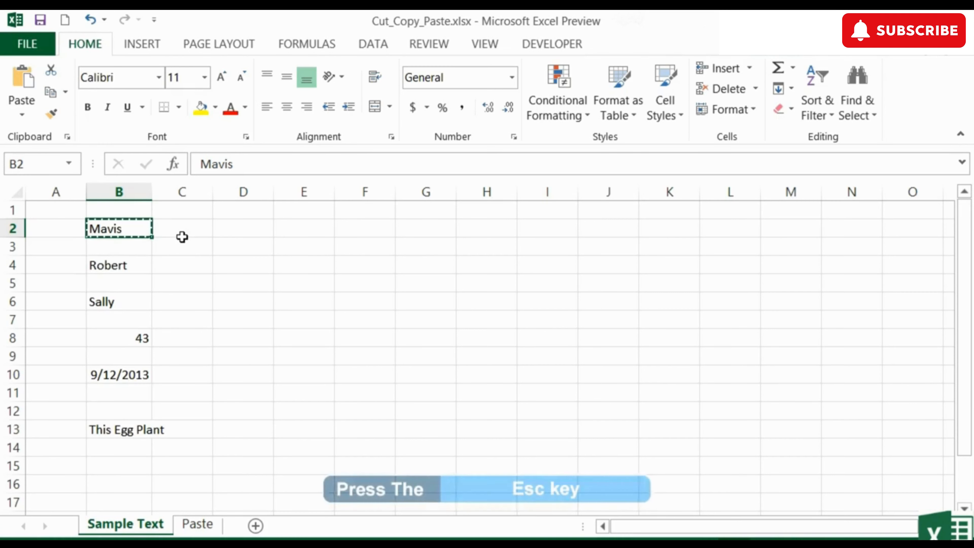
pyautogui.press('Escape')
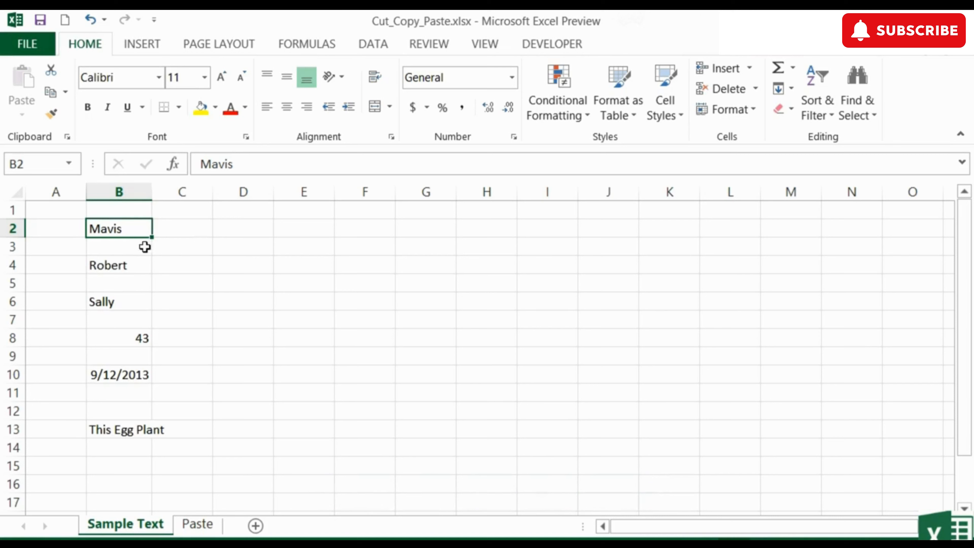
pyautogui.rightClick(118, 236)
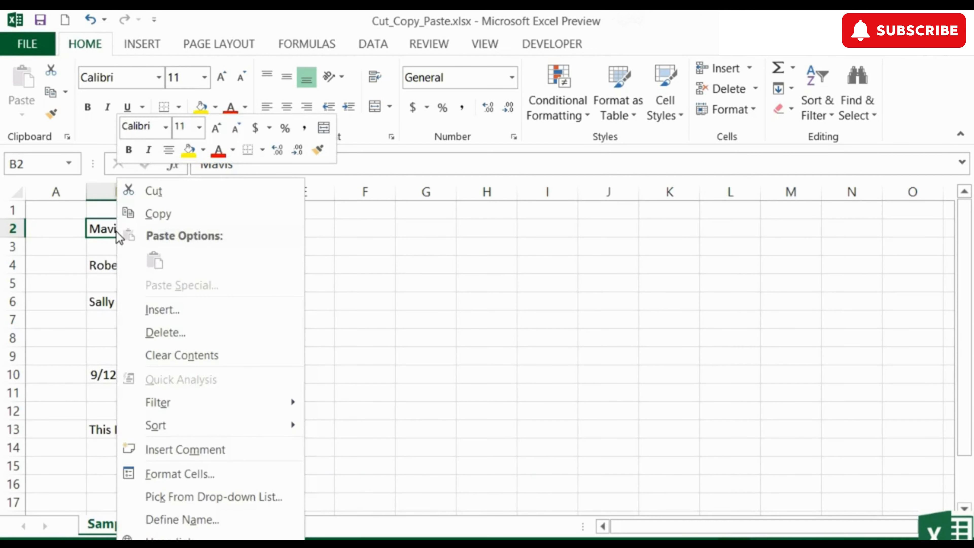
pyautogui.click(152, 213)
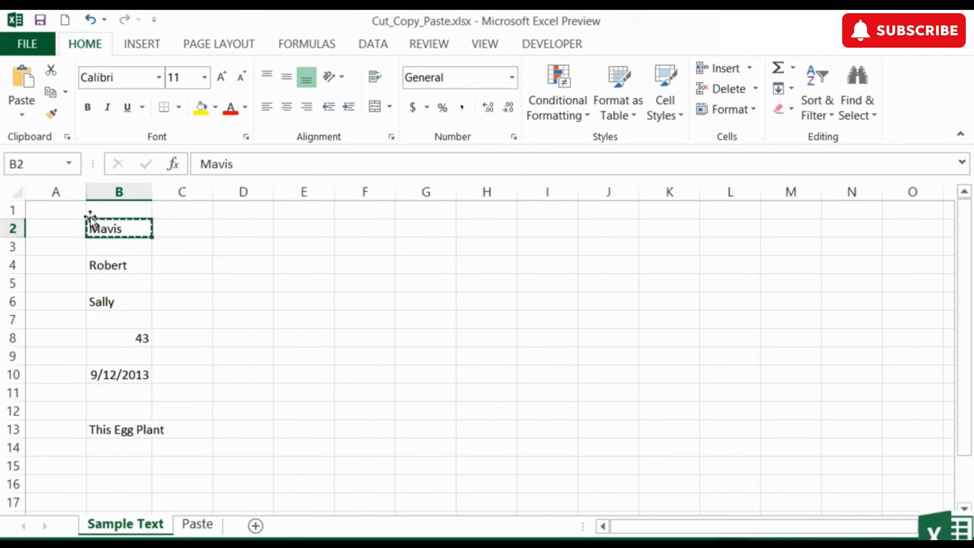
pyautogui.press('Escape')
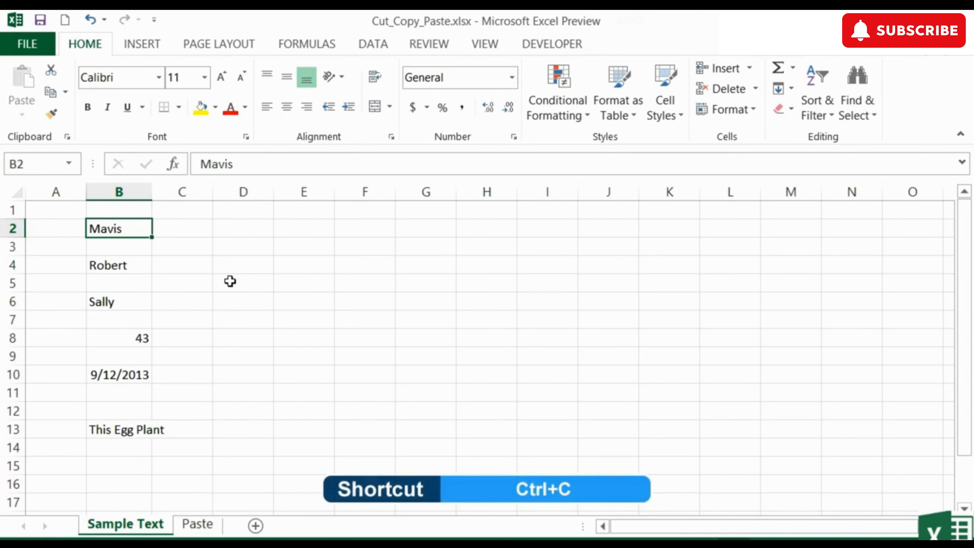
pyautogui.hotkey('ctrl', 'c')
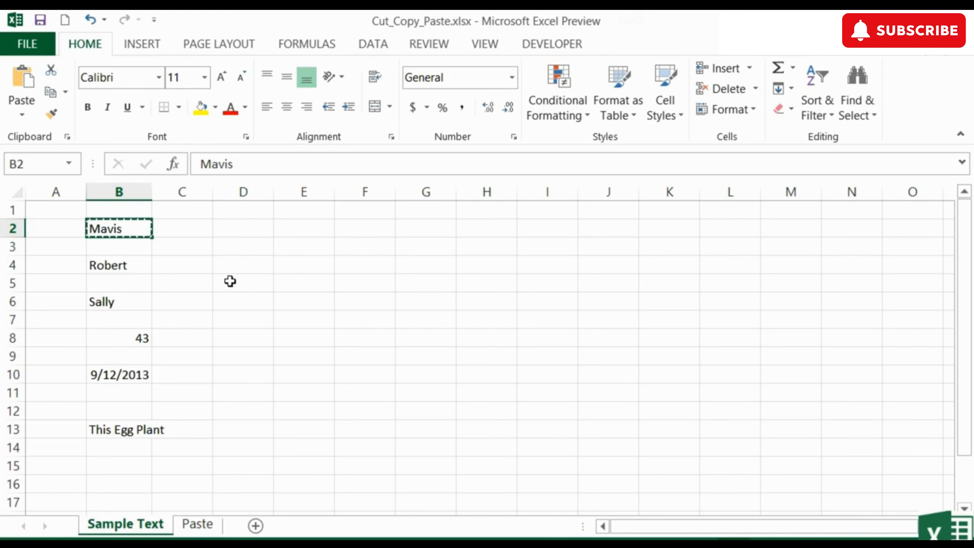
pyautogui.press('Escape')
pyautogui.moveTo(125, 247); pyautogui.dragTo(129, 310)
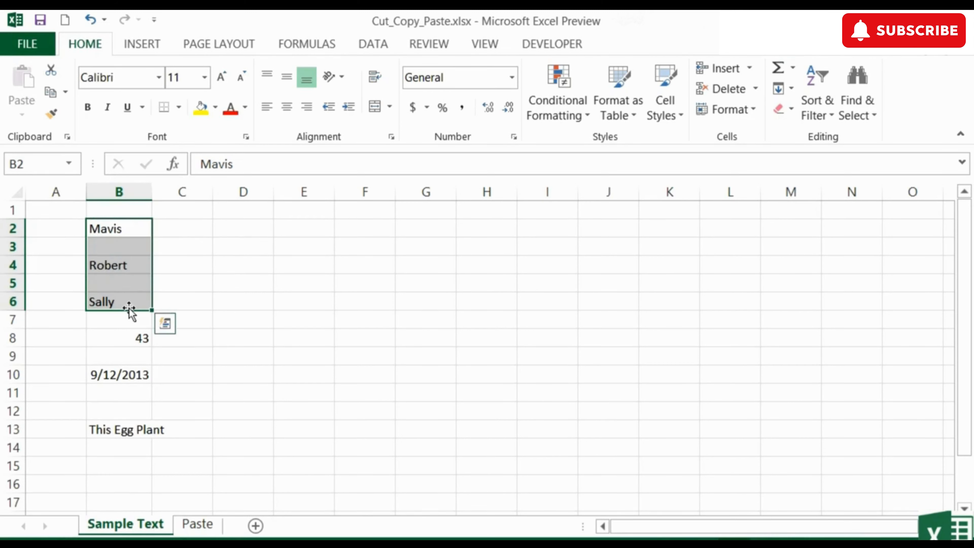
pyautogui.hotkey('ctrl', 'c')
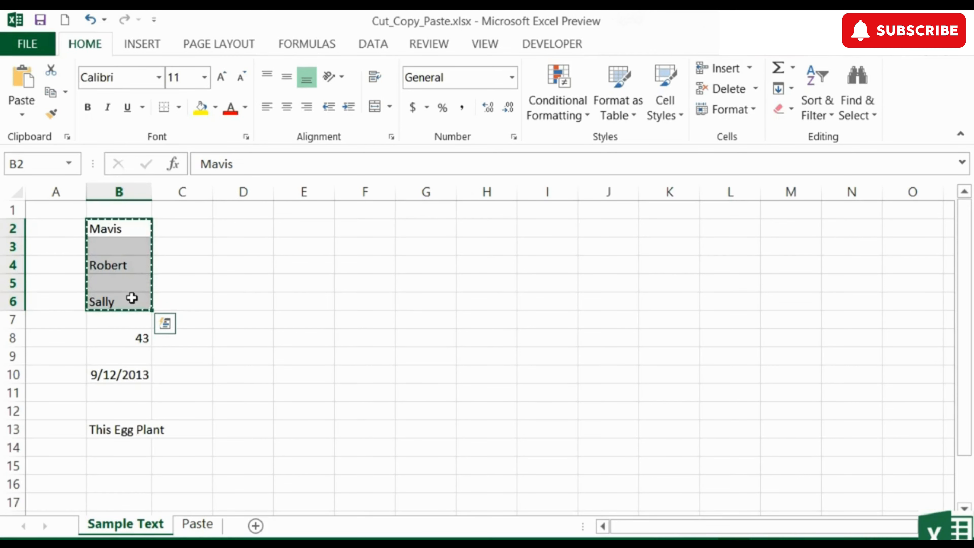
pyautogui.press('Escape')
# - Copy the contents of cell B2 into cell I2 on the Sample Text sheet
pyautogui.click(127, 226)
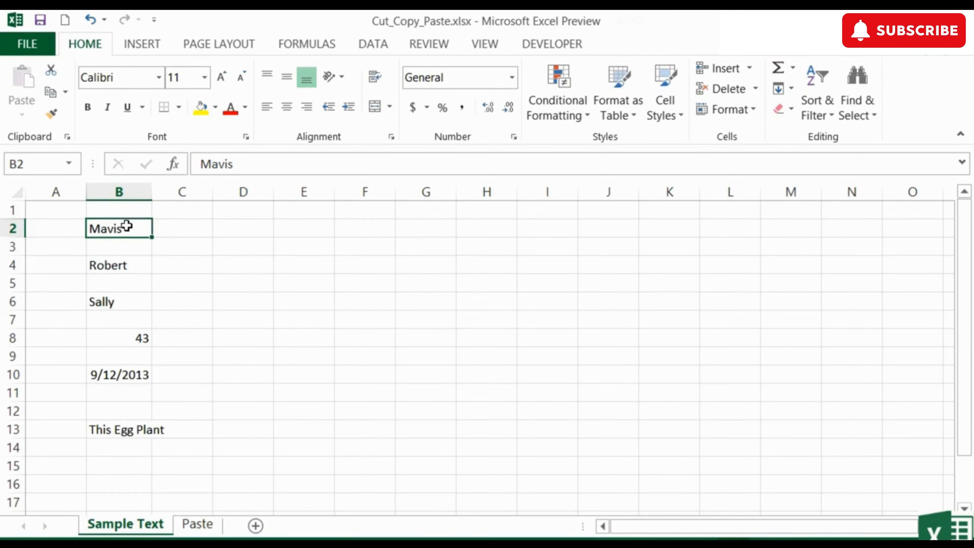
pyautogui.hotkey('ctrl', 'c')
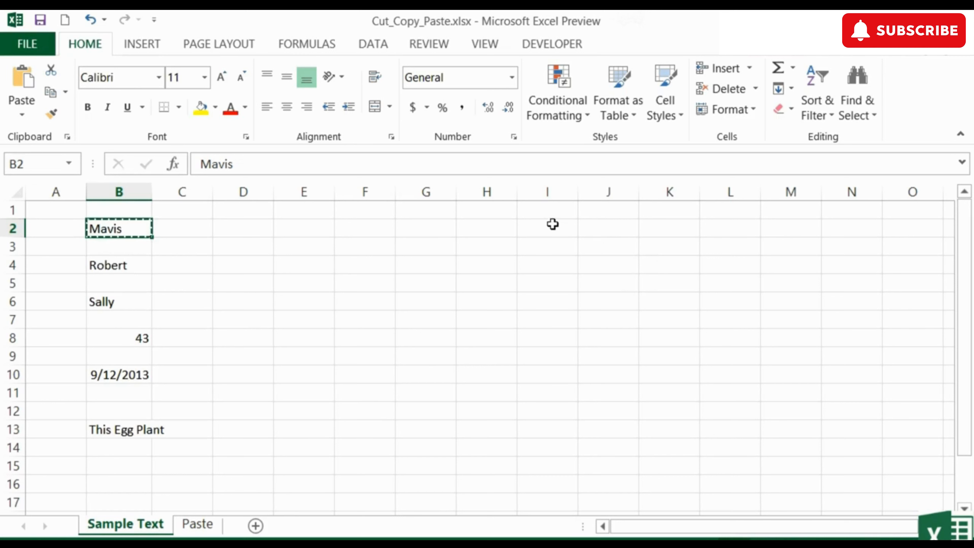
pyautogui.click(550, 226)
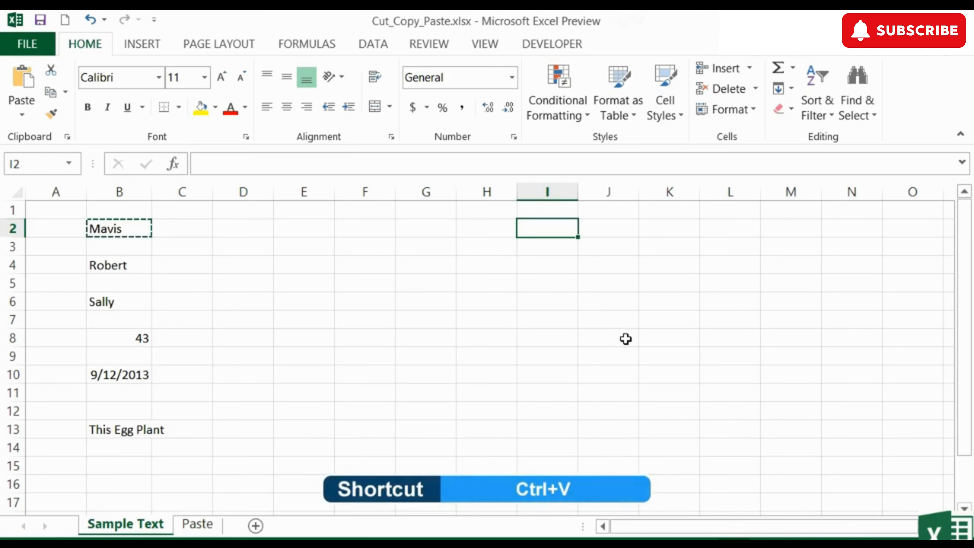
pyautogui.hotkey('ctrl', 'v')
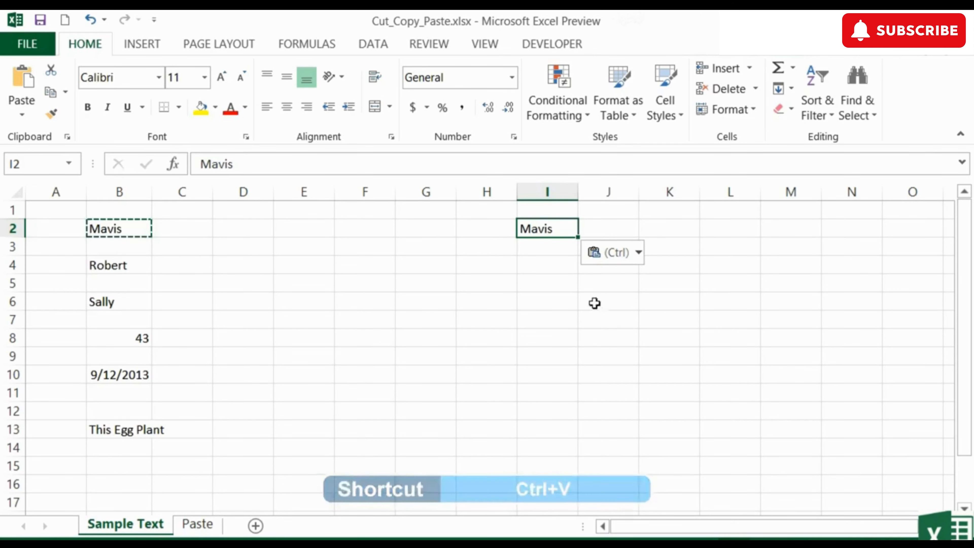
# - Paste the copied B2 entry into cells I3, I4 and I5, ending copy mode with the last one
pyautogui.click(543, 250)
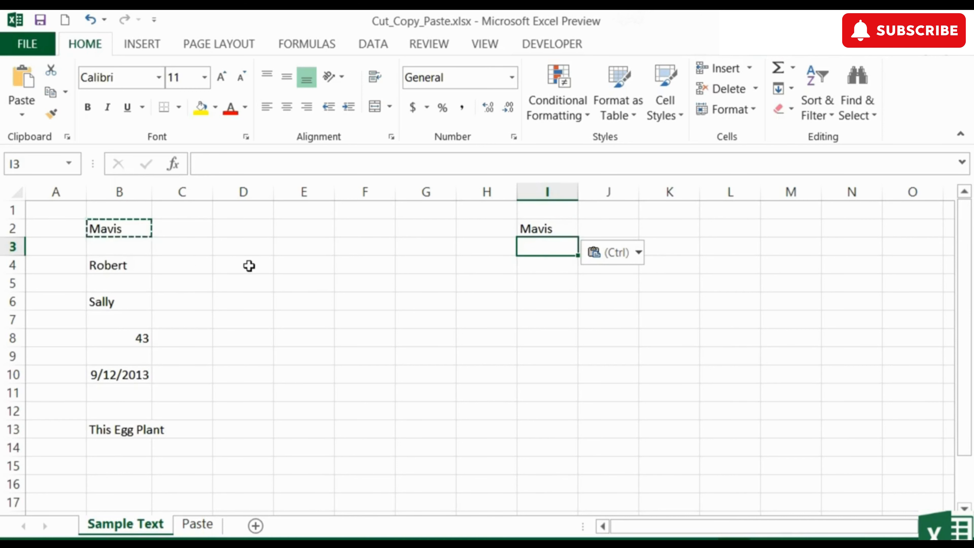
pyautogui.click(15, 84)
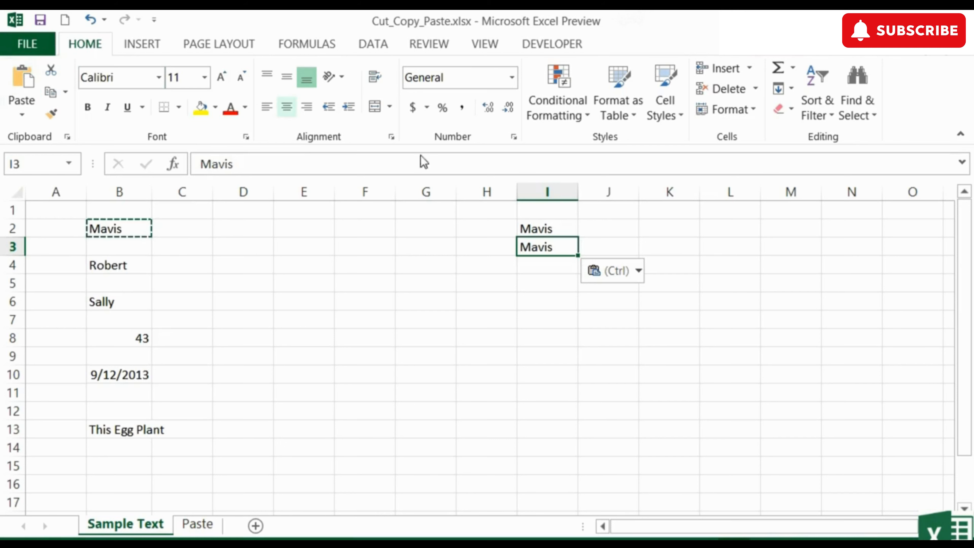
pyautogui.click(538, 268)
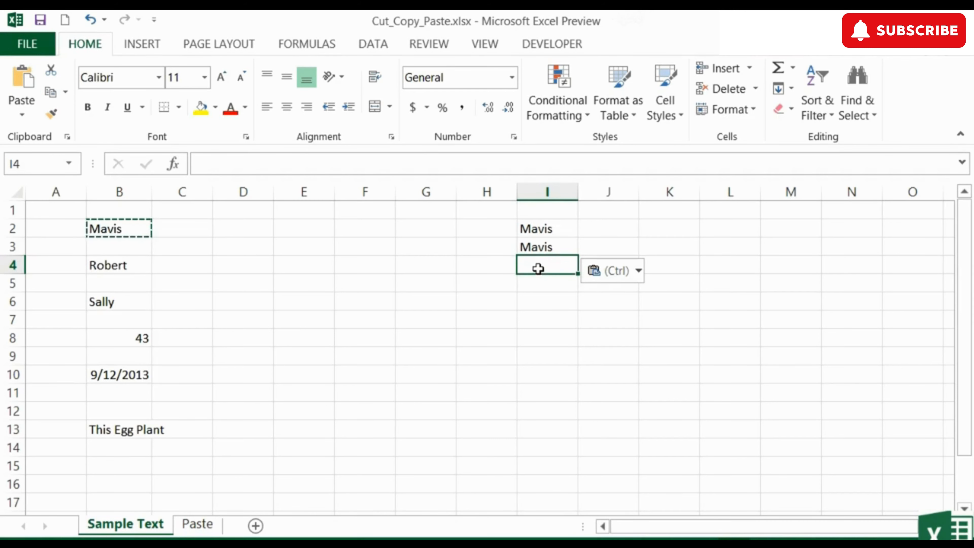
pyautogui.rightClick(539, 271)
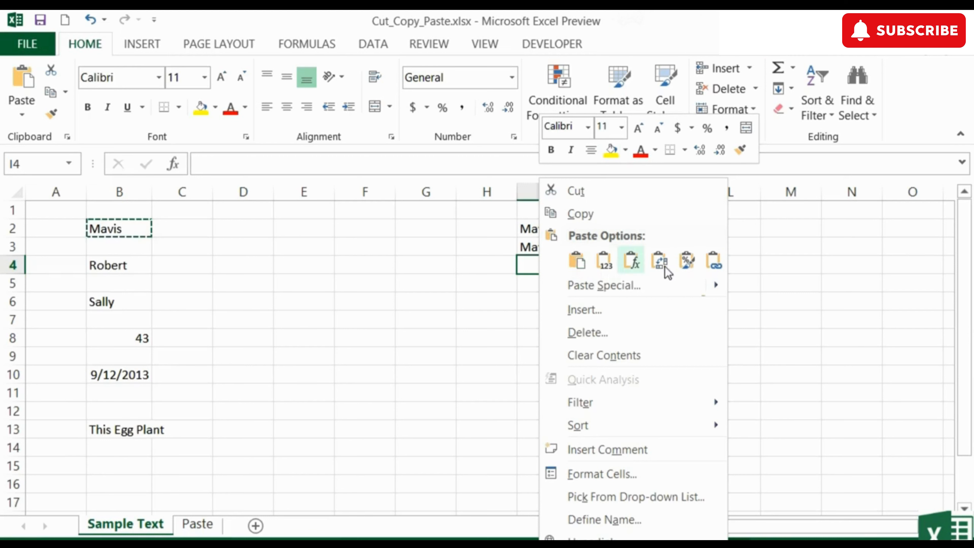
pyautogui.click(577, 262)
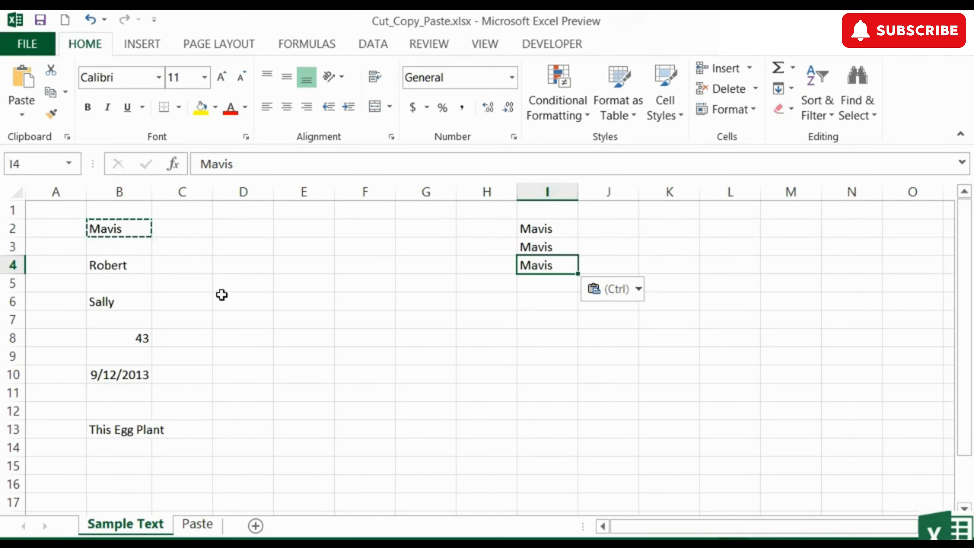
pyautogui.click(539, 284)
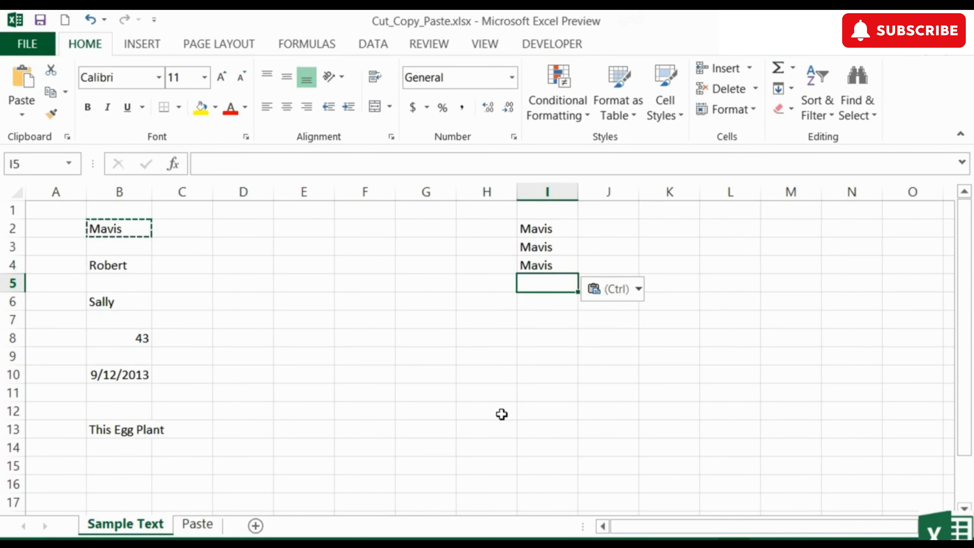
pyautogui.press('Return')
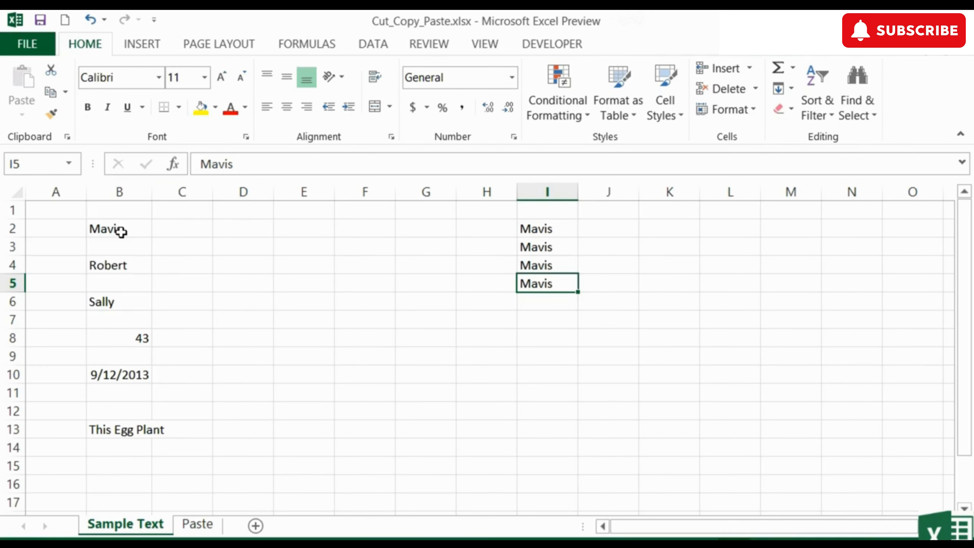
# - Cut the name in cell B4 and paste it into cell K4
pyautogui.click(129, 264)
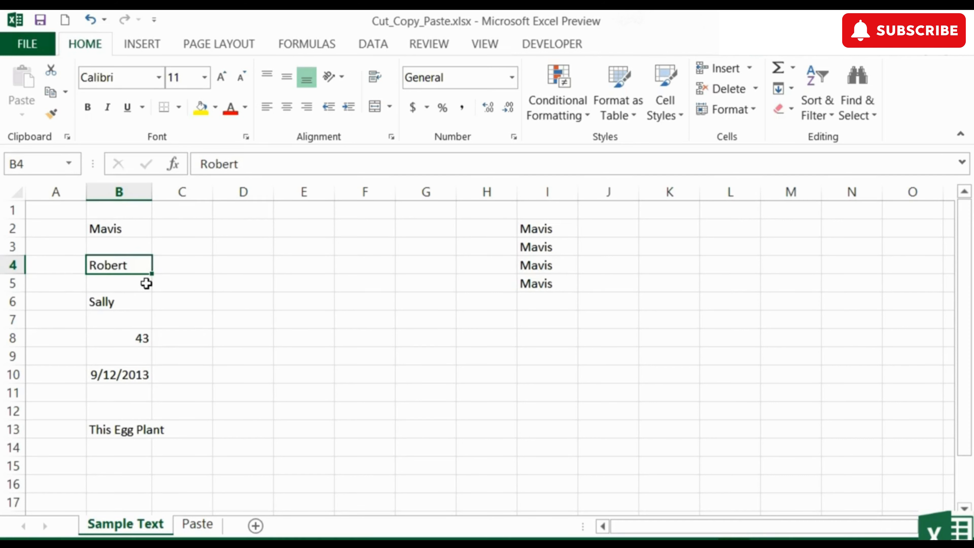
pyautogui.hotkey('ctrl', 'x')
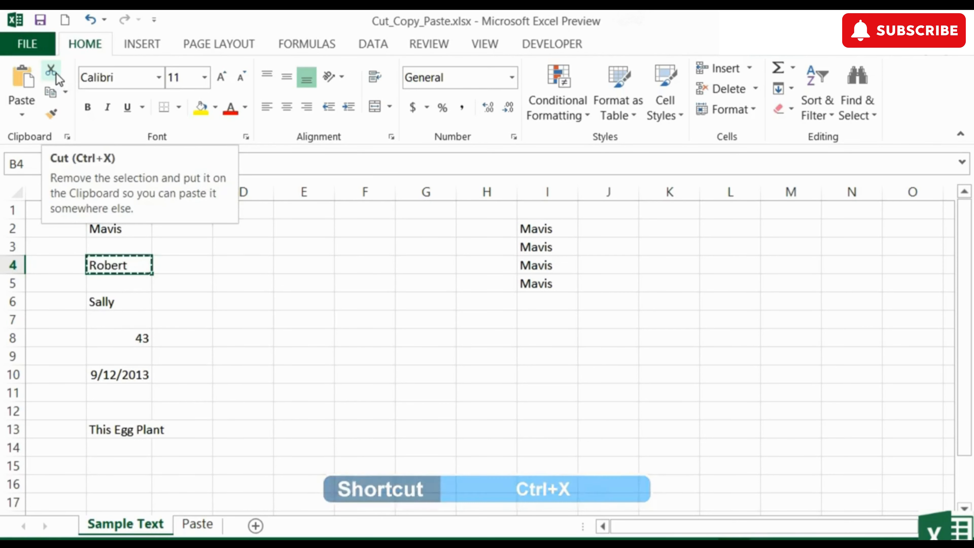
pyautogui.rightClick(129, 265)
pyautogui.click(177, 198)
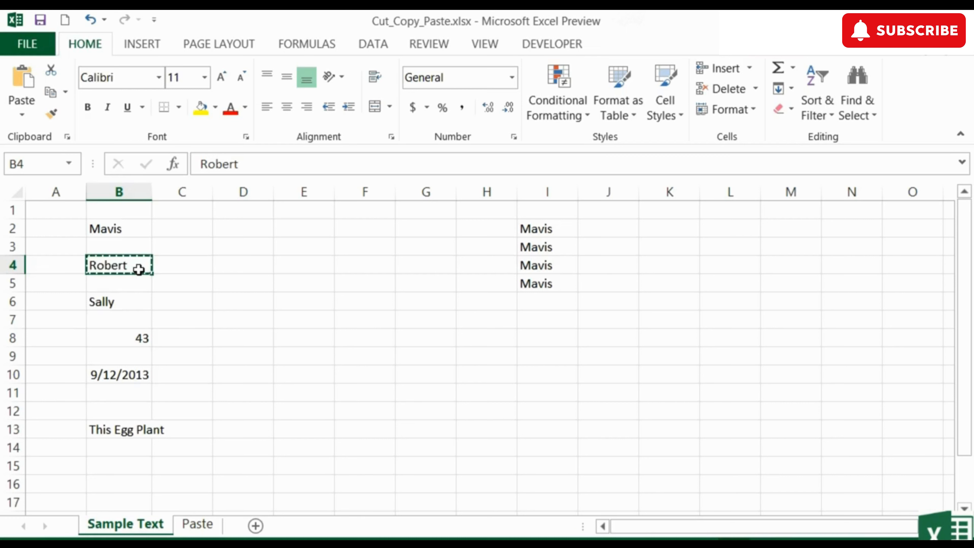
pyautogui.press('Right')
pyautogui.press('Right')
pyautogui.press('Right')
pyautogui.press('Right')
pyautogui.press('Right')
pyautogui.press('Right')
pyautogui.press('Right')
pyautogui.press('Right')
pyautogui.press('Right')
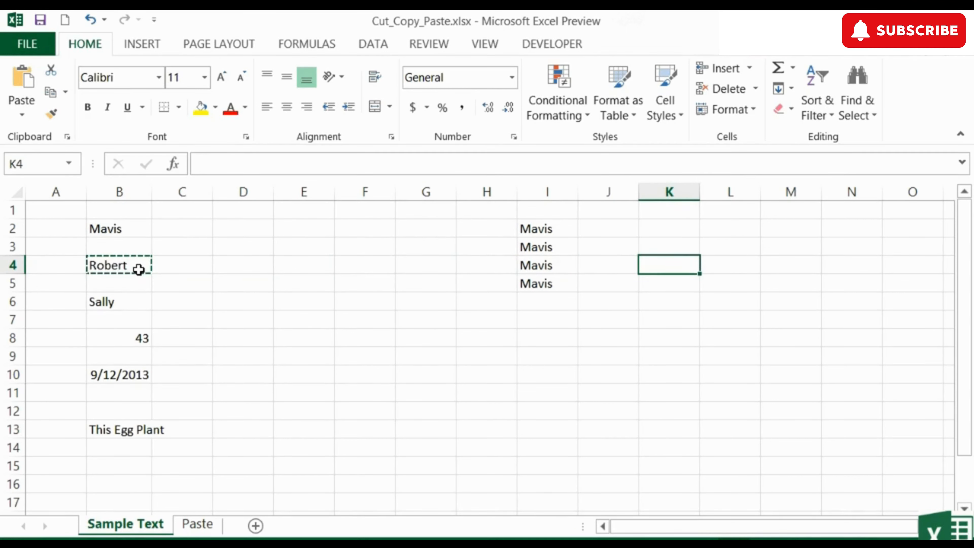
pyautogui.hotkey('ctrl', 'v')
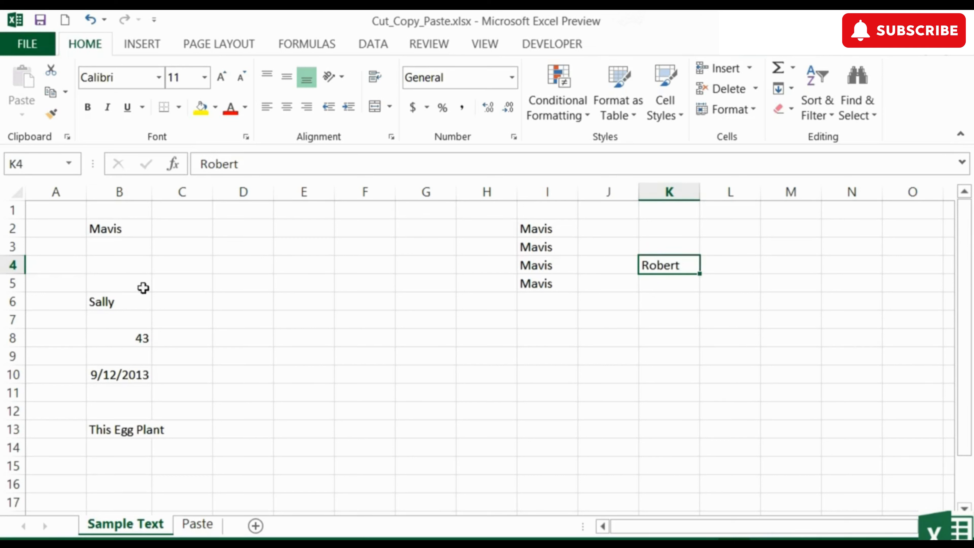
# - Move the value 43 from cell B8 to cell L4 by cutting and pasting it
pyautogui.click(140, 340)
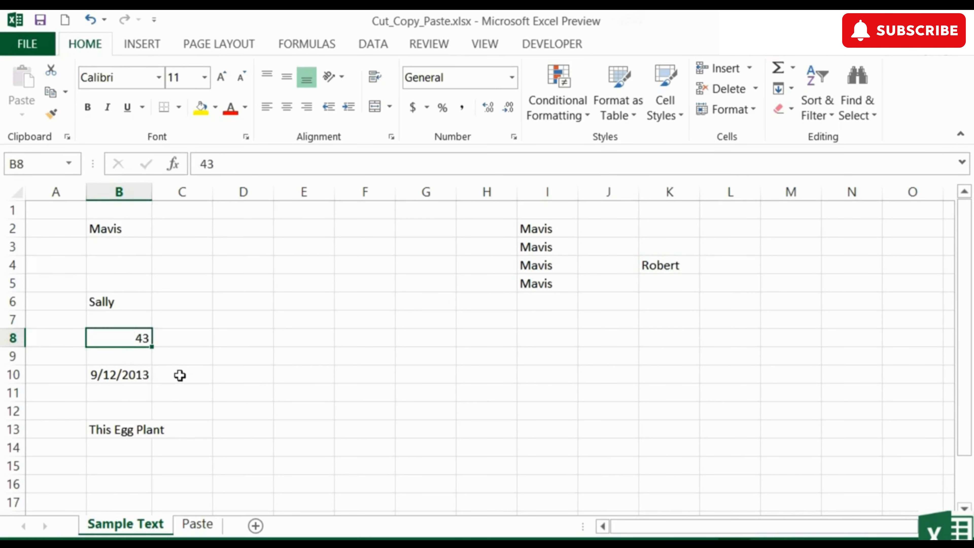
pyautogui.hotkey('ctrl', 'c')
pyautogui.press('Right')
pyautogui.press('Right')
pyautogui.press('Right')
pyautogui.press('Right')
pyautogui.press('Right')
pyautogui.press('Right')
pyautogui.press('Right')
pyautogui.press('Right')
pyautogui.press('Right')
pyautogui.press('Right')
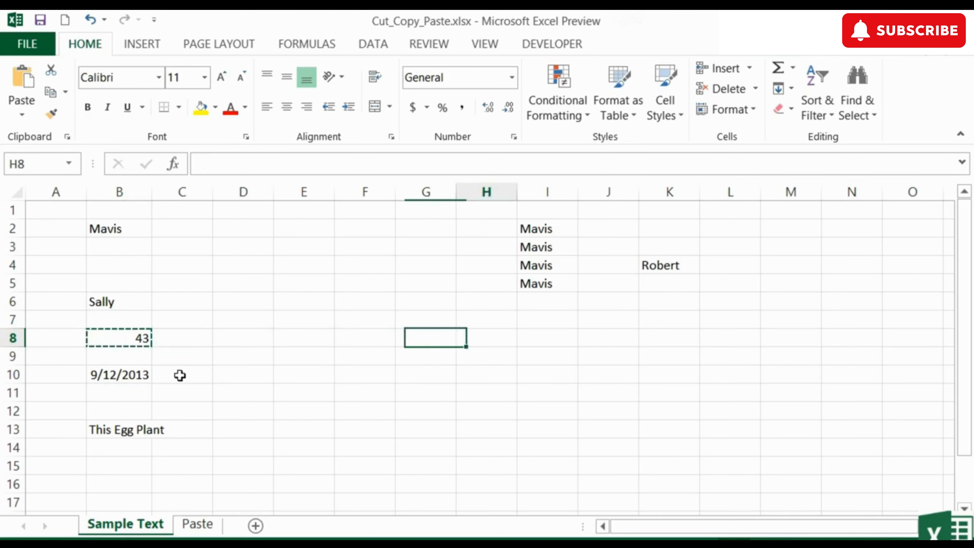
pyautogui.press('Up')
pyautogui.press('Up')
pyautogui.press('Up')
pyautogui.press('Up')
pyautogui.hotkey('ctrl', 'v')
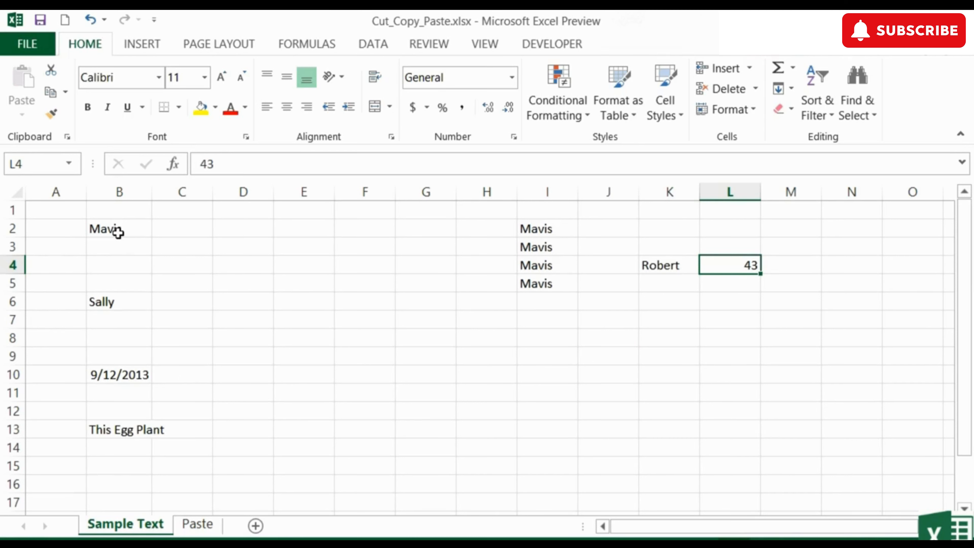
# - Copy the range B2:B14 from the Sample Text sheet and paste it on the Paste sheet starting at cell E3
pyautogui.moveTo(118, 232); pyautogui.dragTo(108, 444)
pyautogui.hotkey('ctrl', 'c')
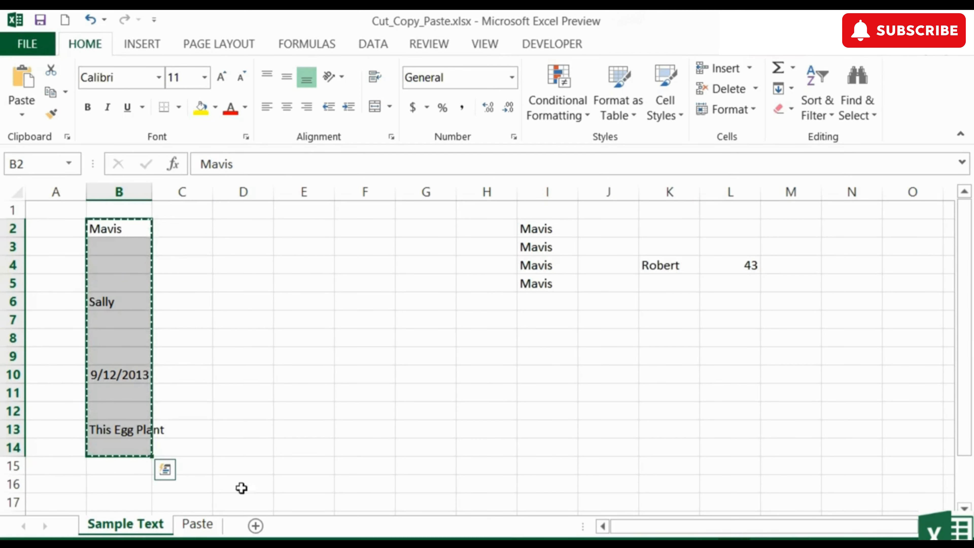
pyautogui.click(198, 524)
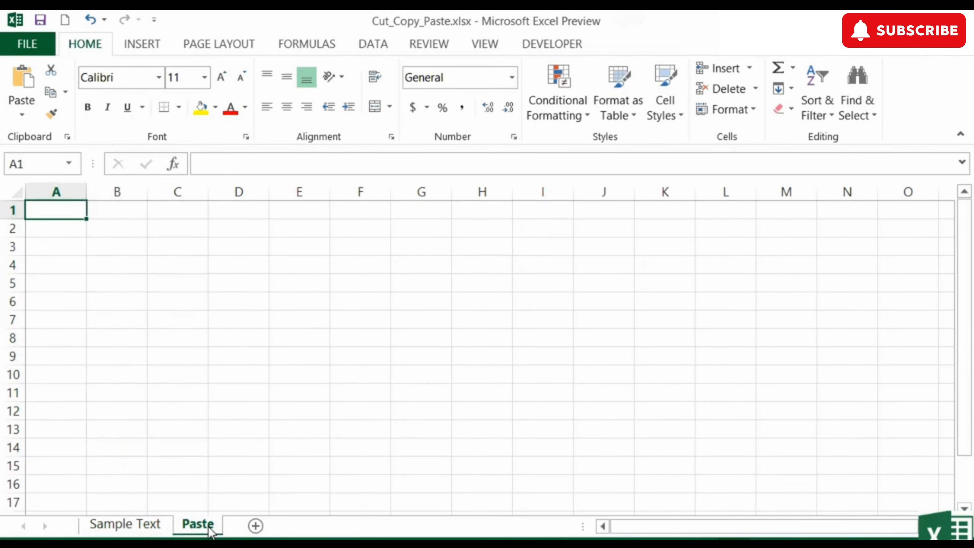
pyautogui.click(298, 250)
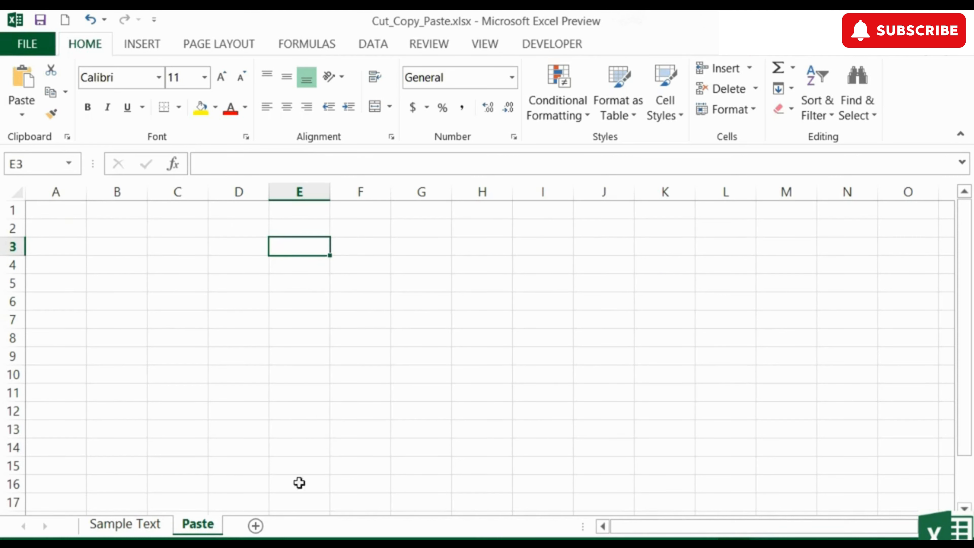
pyautogui.click(124, 525)
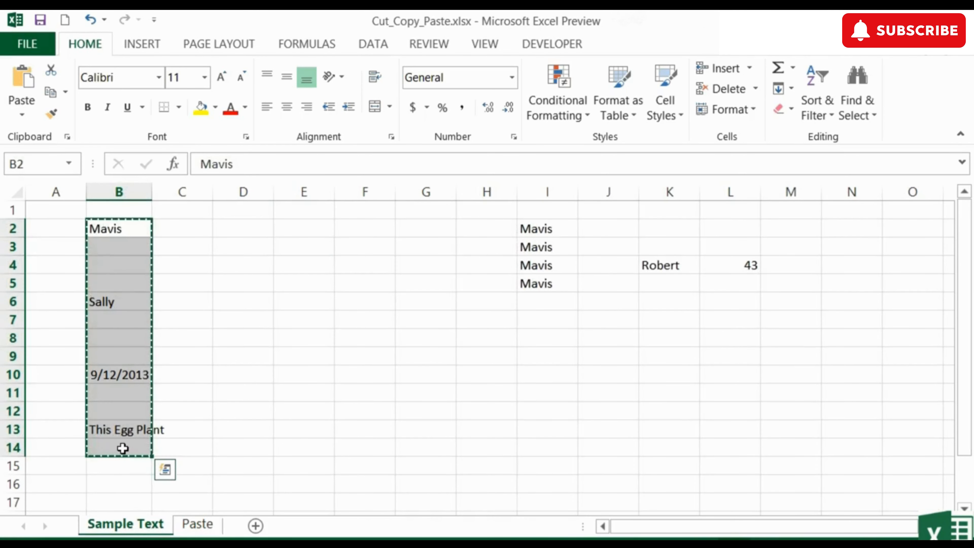
pyautogui.click(198, 525)
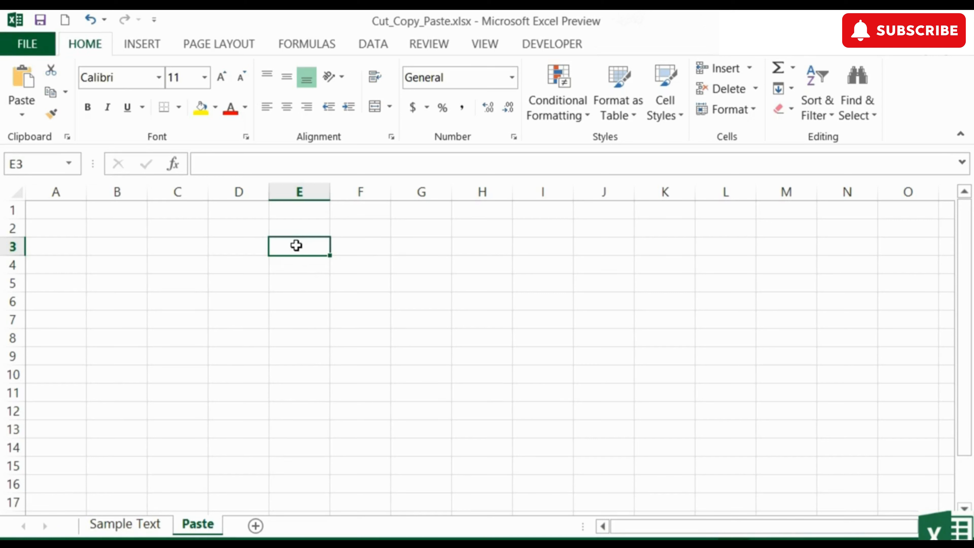
pyautogui.hotkey('ctrl', 'v')
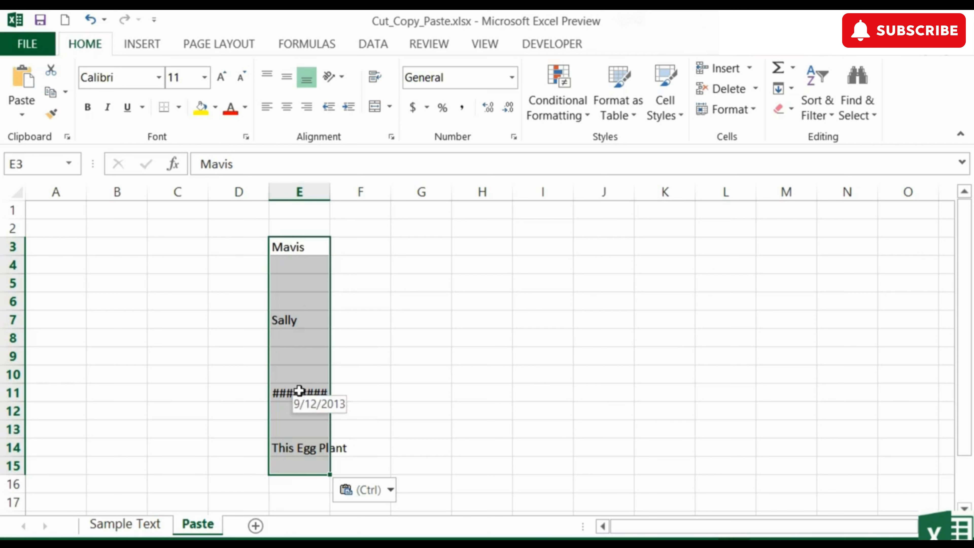
pyautogui.click(655, 326)
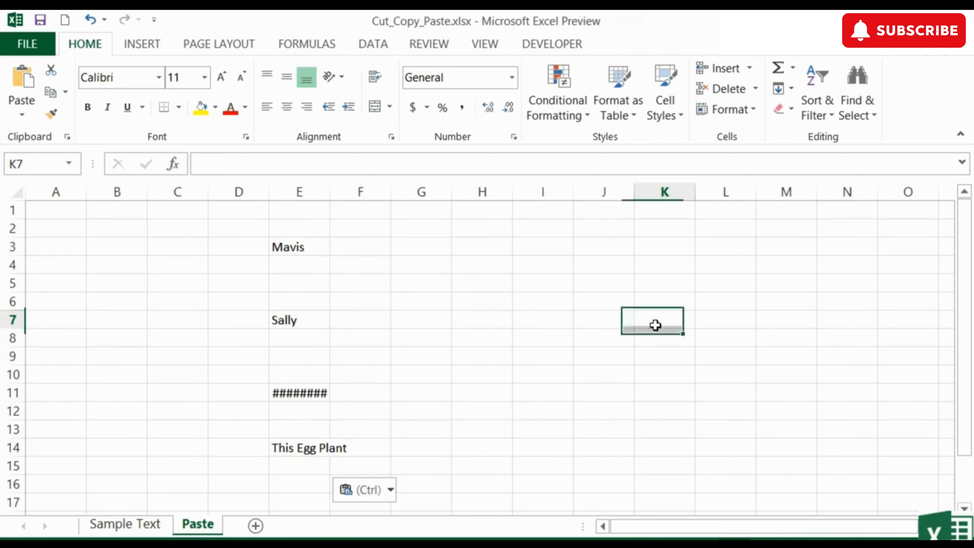
# - Paste the copied range again starting at cell K7, and widen columns K and E enough to show their dates in full
pyautogui.hotkey('ctrl', 'v')
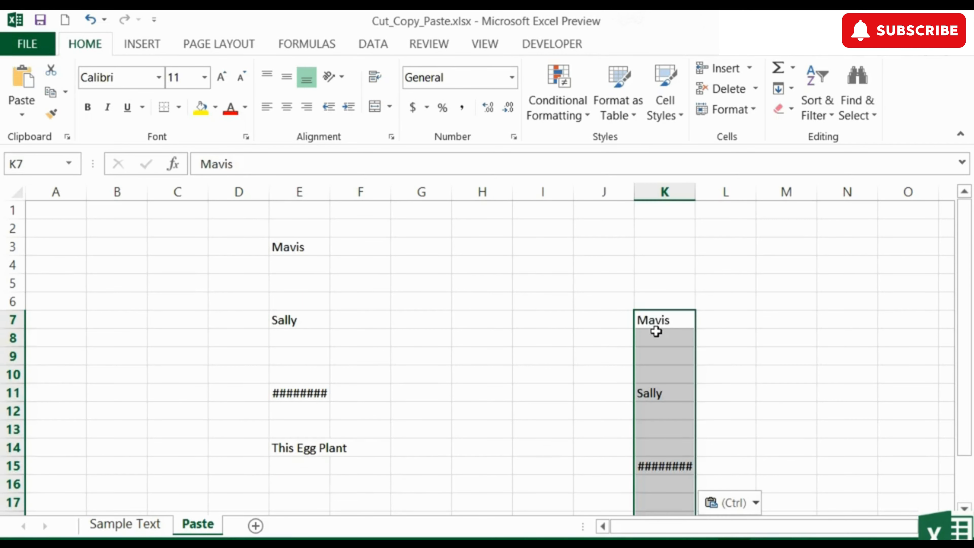
pyautogui.scroll(-1, 655, 324)
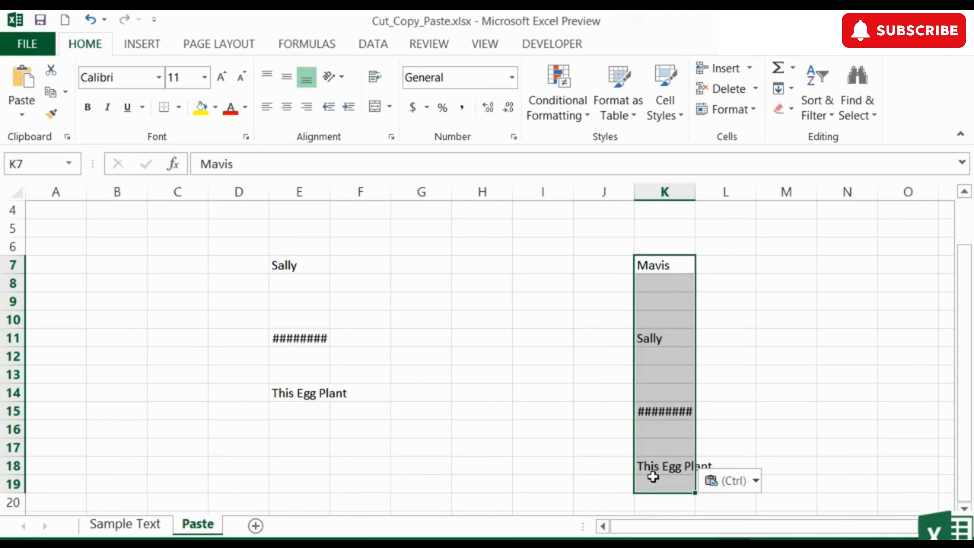
pyautogui.click(657, 412)
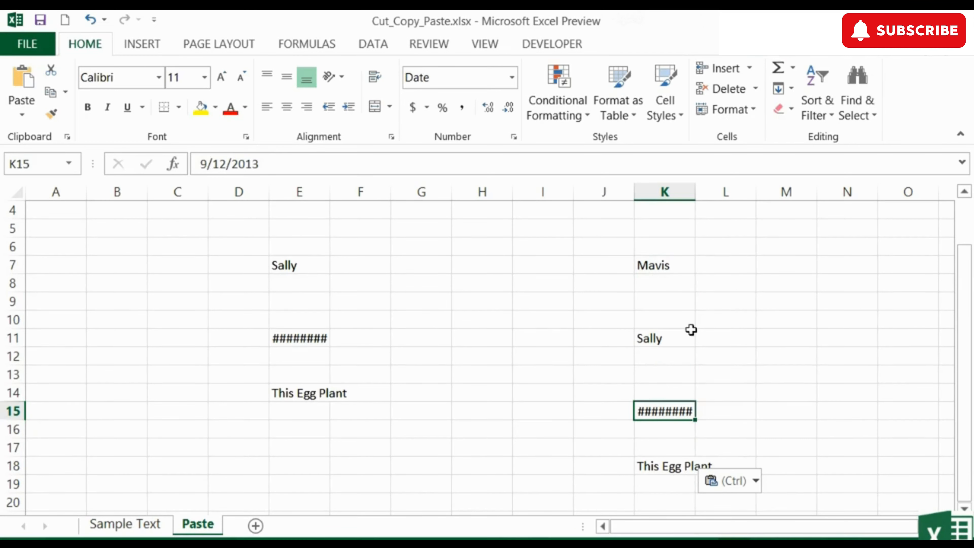
pyautogui.moveTo(701, 189); pyautogui.dragTo(709, 190)
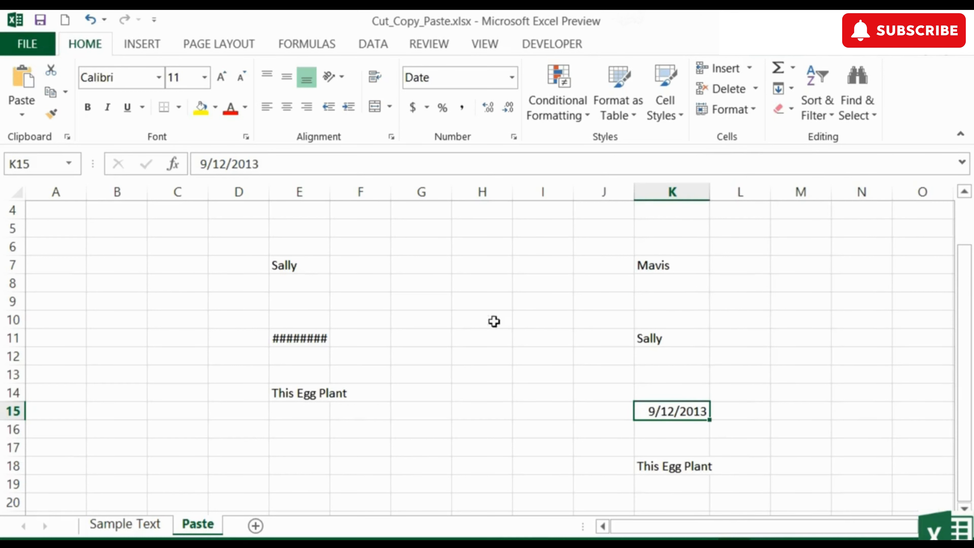
pyautogui.moveTo(333, 191); pyautogui.dragTo(345, 191)
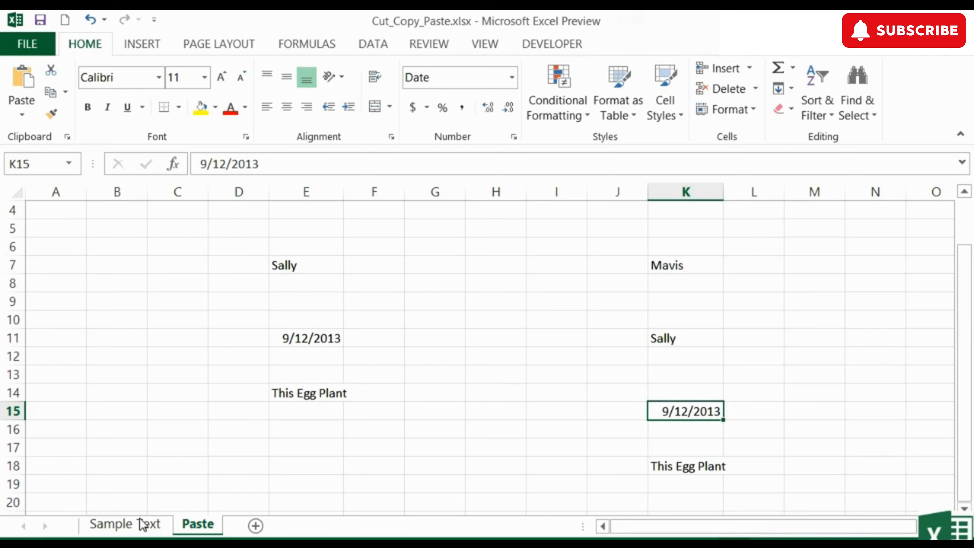
# - Copy only cell B2 from the Sample Text sheet and paste it into the whole range C26:K36 on the Paste sheet
pyautogui.click(144, 524)
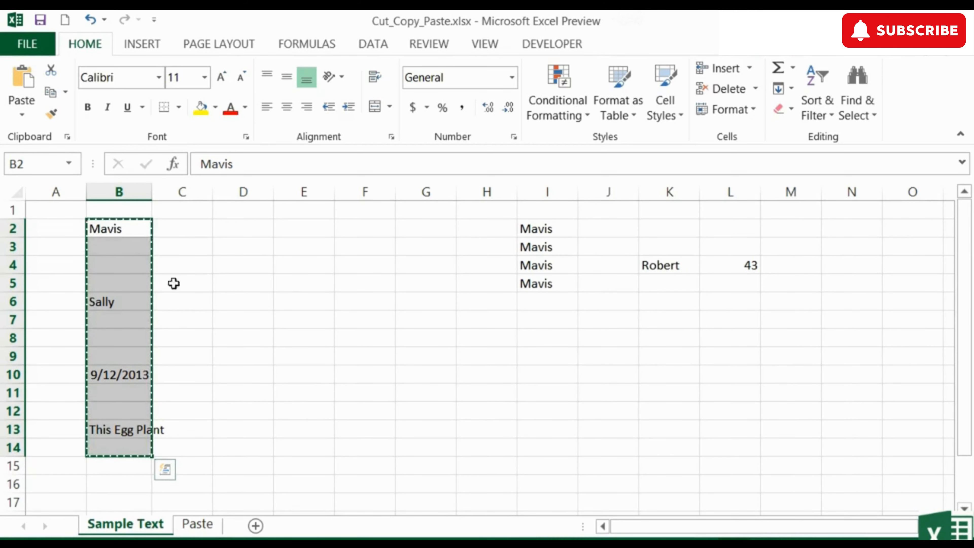
pyautogui.click(128, 232)
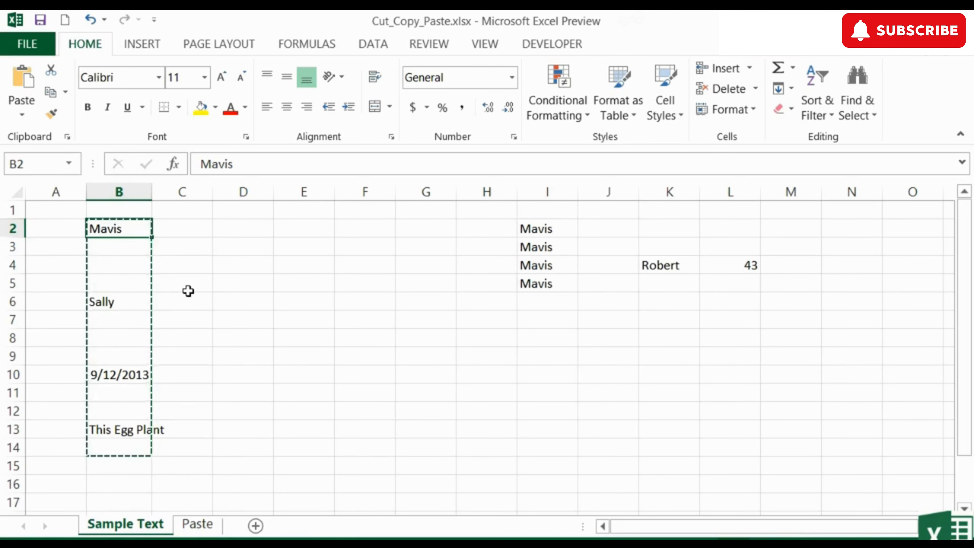
pyautogui.hotkey('ctrl', 'c')
pyautogui.click(214, 533)
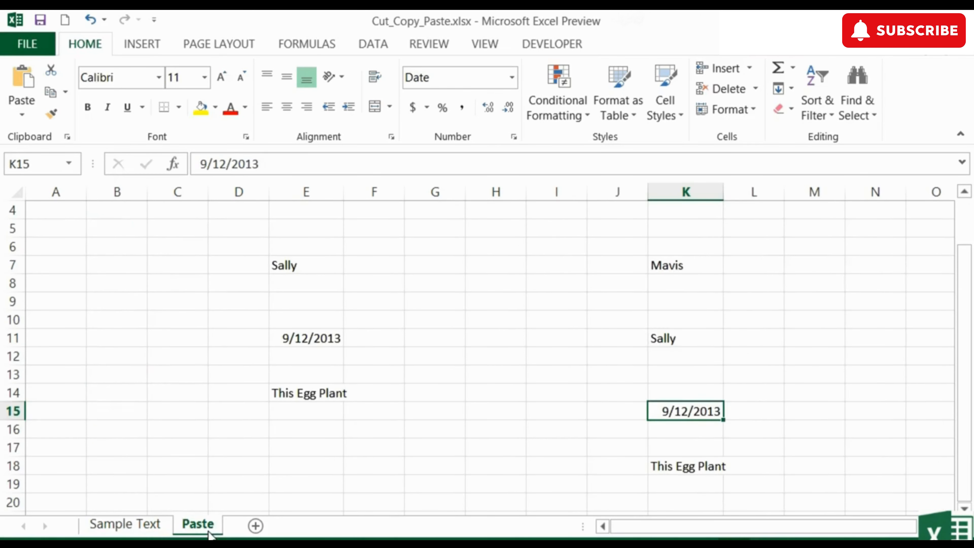
pyautogui.scroll(-2, 204, 394)
pyautogui.scroll(-4, 204, 395)
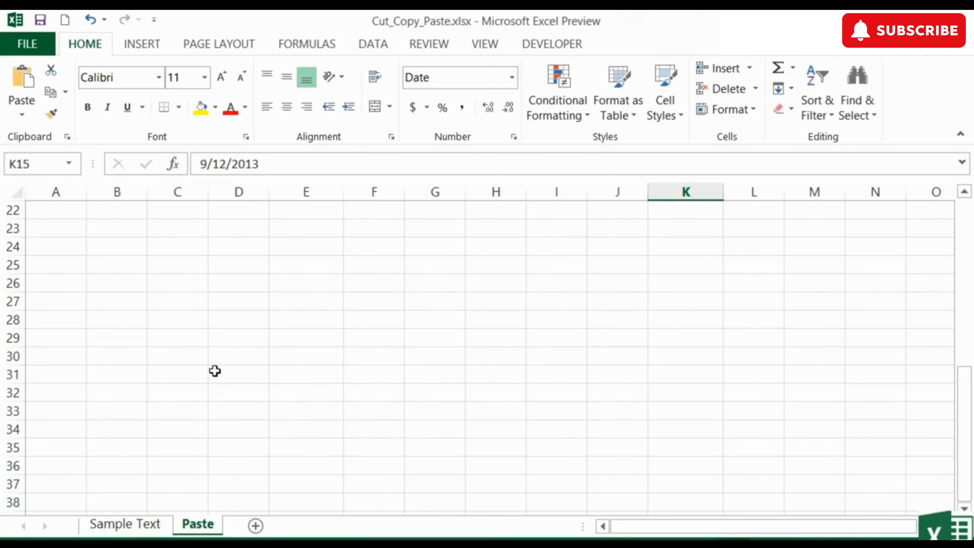
pyautogui.moveTo(180, 286); pyautogui.dragTo(671, 465)
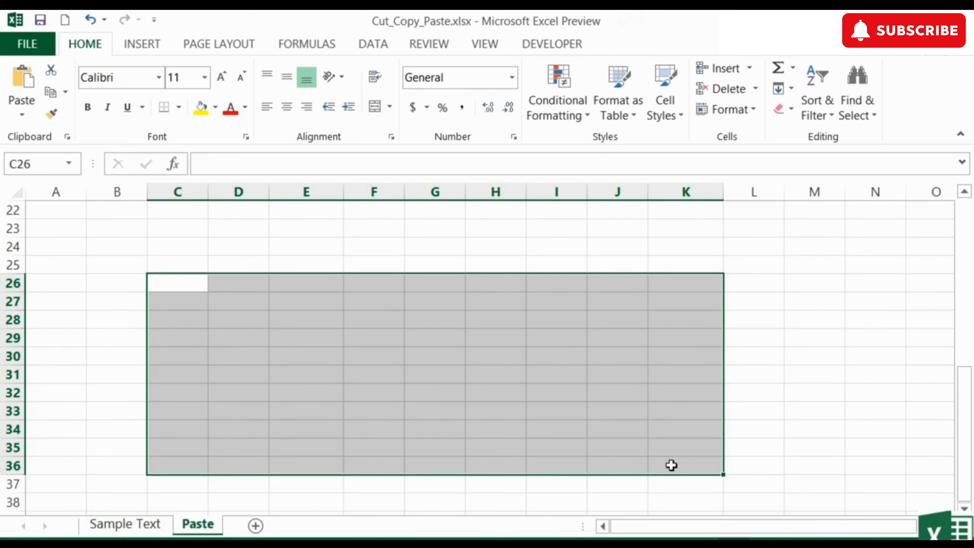
pyautogui.hotkey('ctrl', 'v')
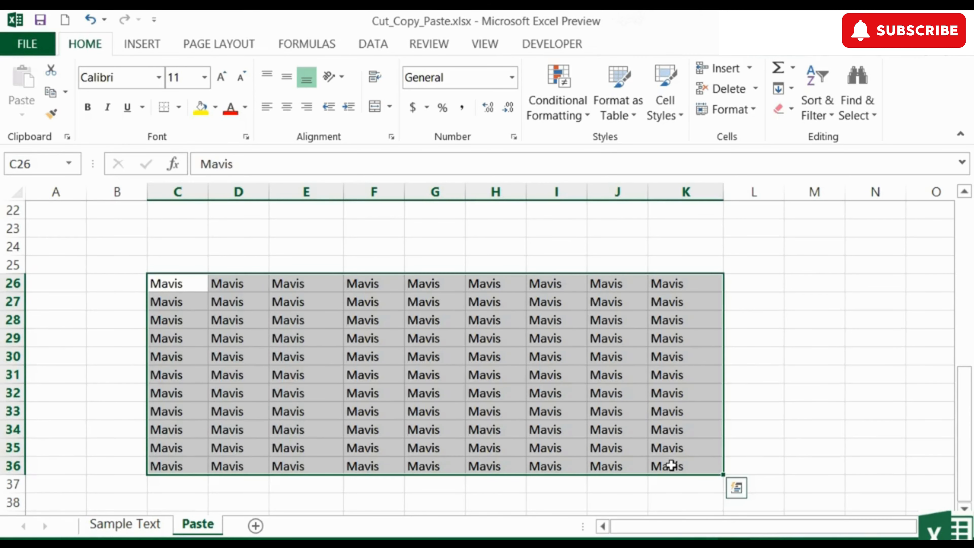